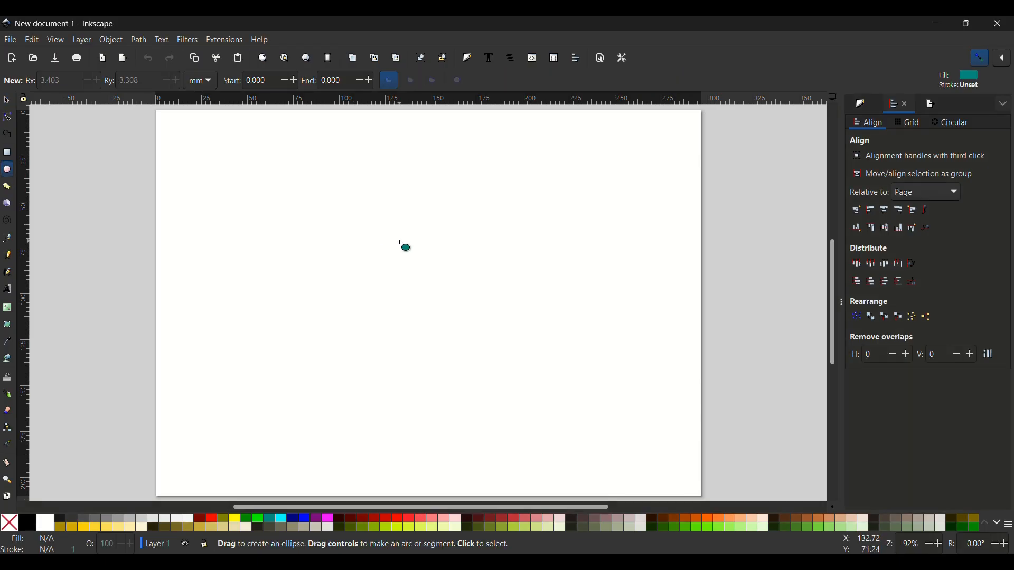
Draw a small teal ellipse near the middle of the page, duplicate it and shift the copy slightly
mouse_move(397, 254)
left_mouse_down()
mouse_move(496, 340)
mouse_move(476, 336)
mouse_move(434, 287)
left_mouse_up()
key("s")
key("ctrl+d")
left_click(979, 62)
mouse_move(424, 271)
left_mouse_down()
mouse_move(437, 297)
mouse_move(414, 284)
left_mouse_up()
Change the fill type in the Fill and Stroke settings, and group all objects on the page
left_click(861, 104)
left_click(881, 138)
left_click(346, 223)
key("ctrl+a")
key("ctrl+g")
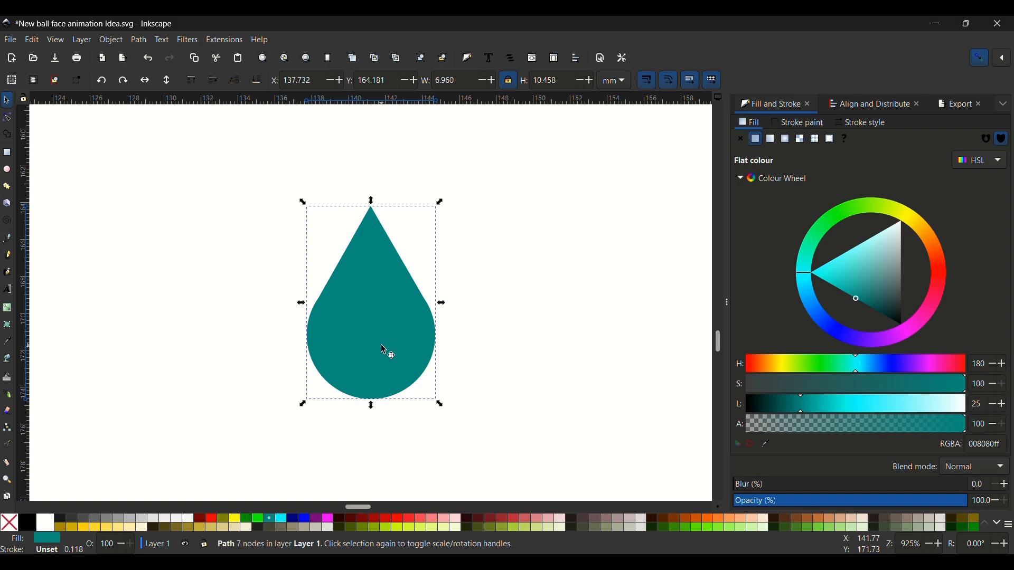
Move the teardrop downward and rotate the left teardrop so its tip points diagonally up toward the ring's centre
left_click_drag(385, 351, 373, 469)
left_click(129, 414)
left_click(129, 414)
left_click_drag(168, 336, 208, 357)
Duplicate the rotated left teardrop, place the copy level with it on the opposite side and flip it horizontally
key("ctrl+d")
left_click_drag(130, 391, 653, 389)
key("h")
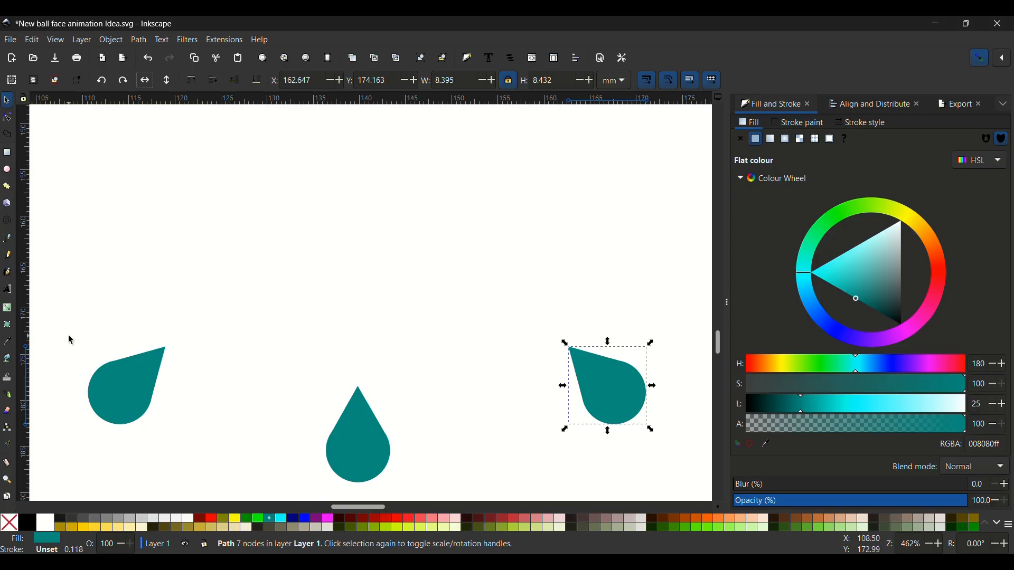
Duplicate the two diagonal teardrops, flip the copies vertically and move them to the upper part of the ring
left_click_drag(63, 324, 680, 479)
key("ctrl+d")
key("v")
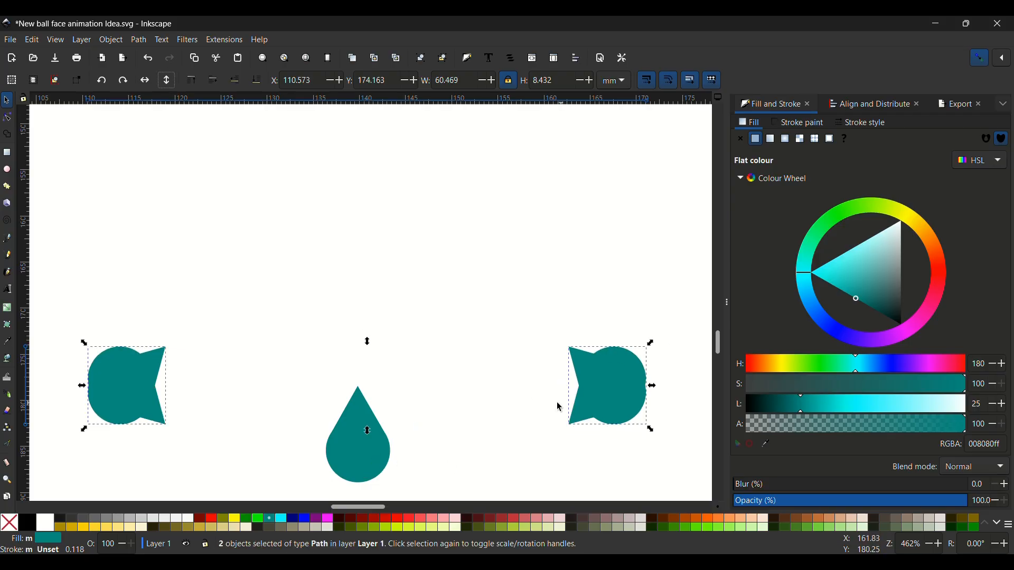
left_click_drag(116, 360, 212, 368)
Duplicate the bottom teardrop, move the copy straight up to the top of the ring and flip it vertically
key("minus")
key("minus")
left_click(363, 430)
key("ctrl+d")
left_click_drag(363, 430, 363, 206)
key("v")
Even out the ring by moving the three bottom teardrops down and the left and right ones down about 7.1 mm
left_click_drag(315, 161, 418, 464)
left_click(373, 196)
left_click_drag(385, 165, 538, 306)
left_click_drag(205, 373, 529, 461)
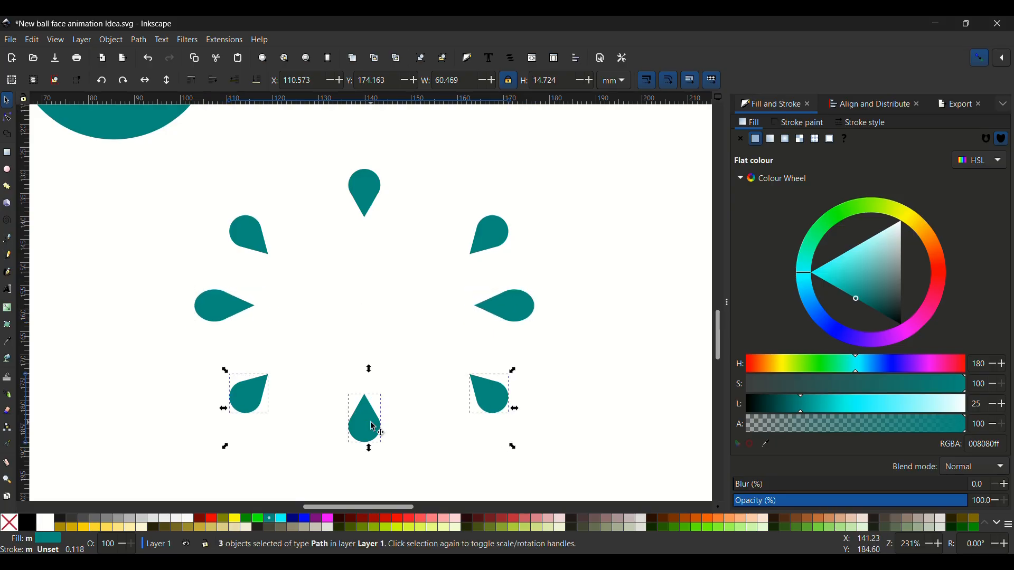
left_click_drag(364, 422, 376, 459)
left_click_drag(152, 268, 536, 370)
left_click_drag(512, 312, 515, 341)
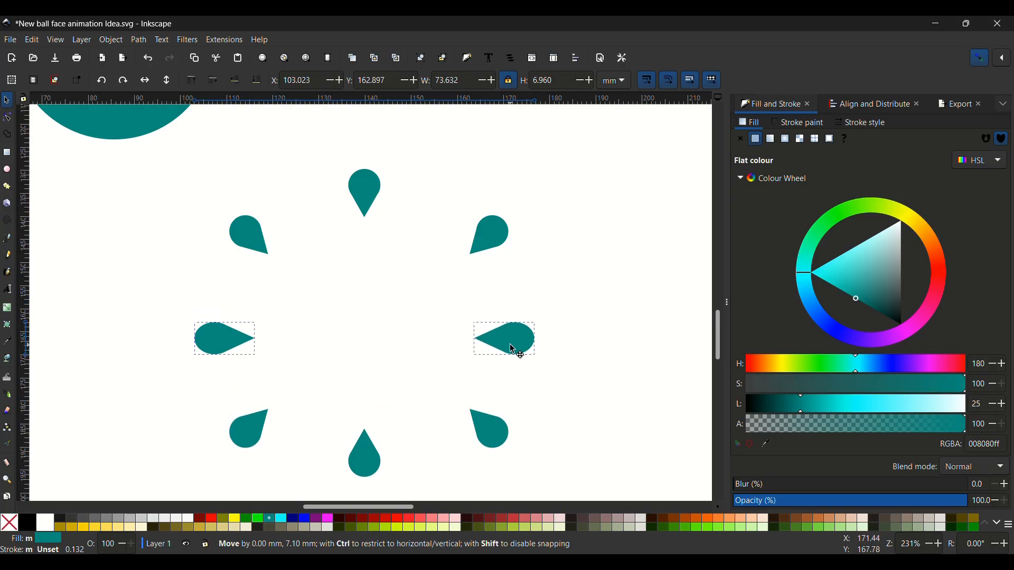
left_click(628, 394)
Select all eight teardrops and export the selection as a single PNG image
key("minus")
key("minus")
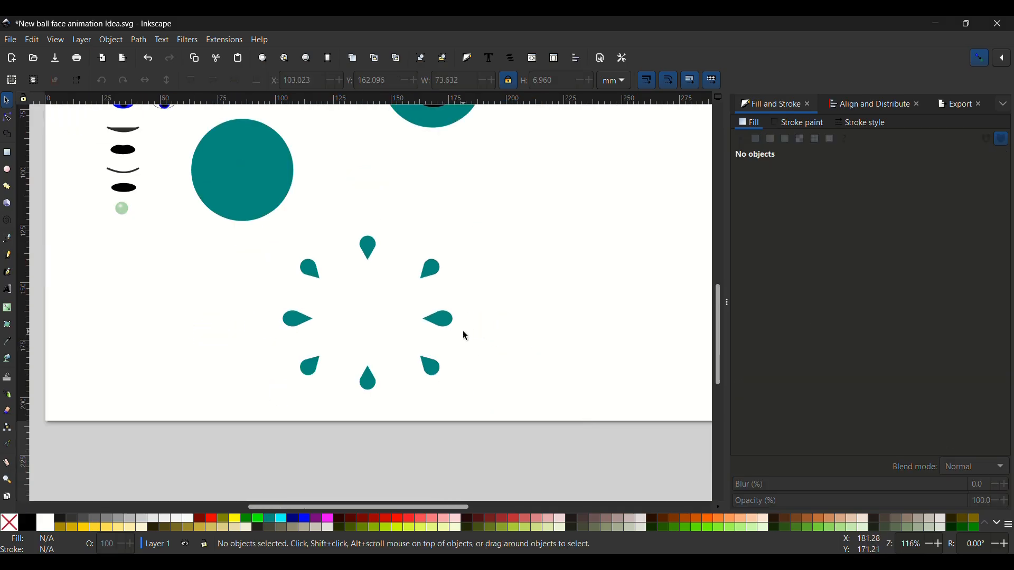
left_click(371, 379)
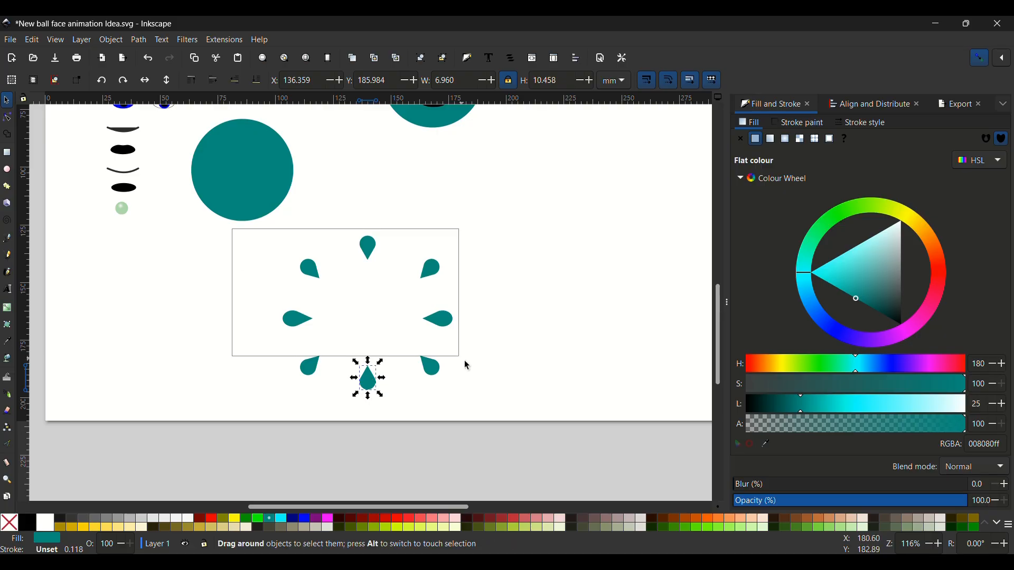
left_click_drag(230, 229, 473, 406)
left_click(952, 108)
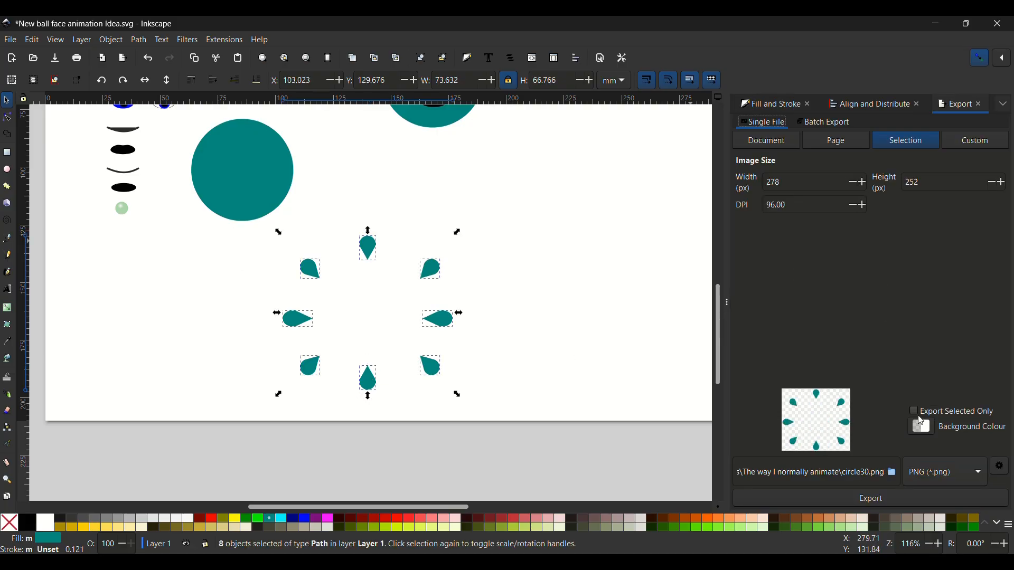
left_click(870, 499)
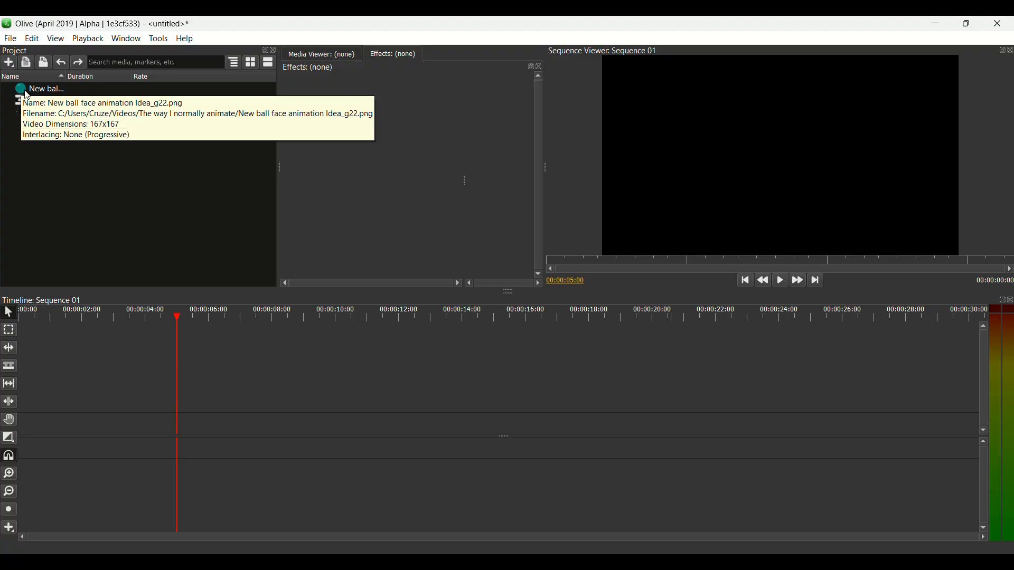
Switch to Olive and place New ball face animation Idea_g22.png at the timeline's start, with ball burst.png directly after it on the track above
left_click(23, 92)
left_click_drag(24, 91, 32, 393)
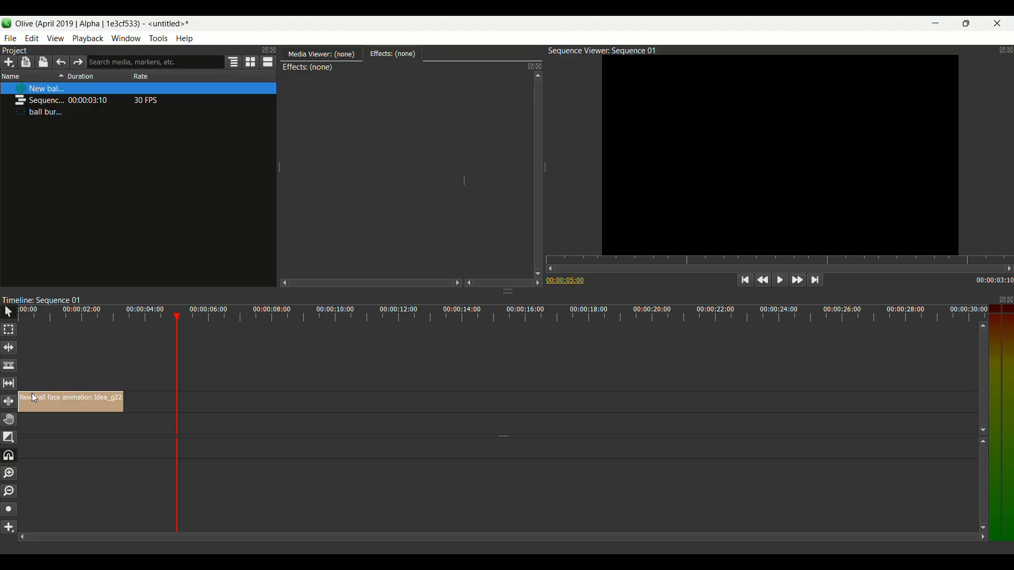
left_click(747, 280)
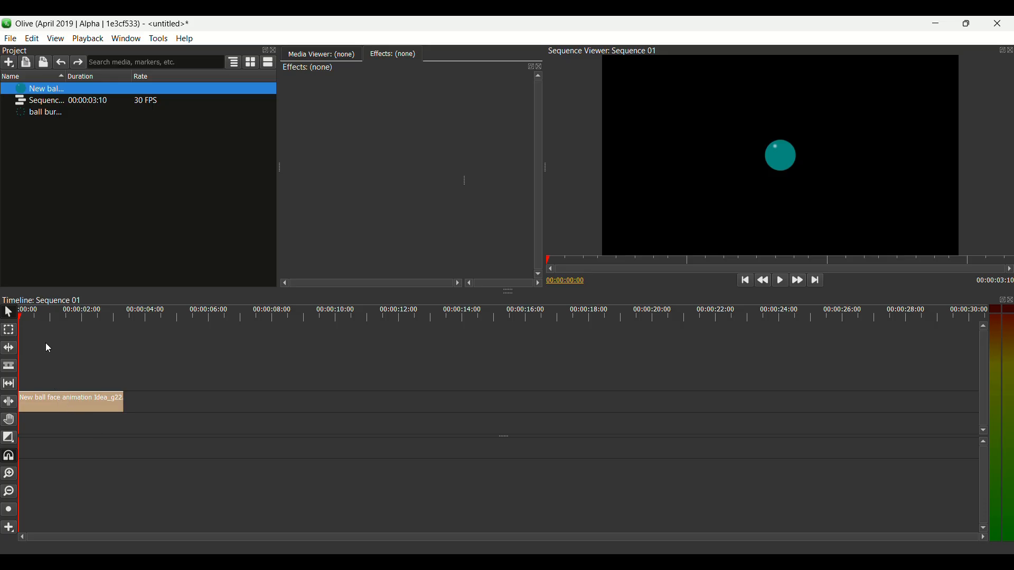
left_click(23, 112)
left_click_drag(23, 113, 157, 394)
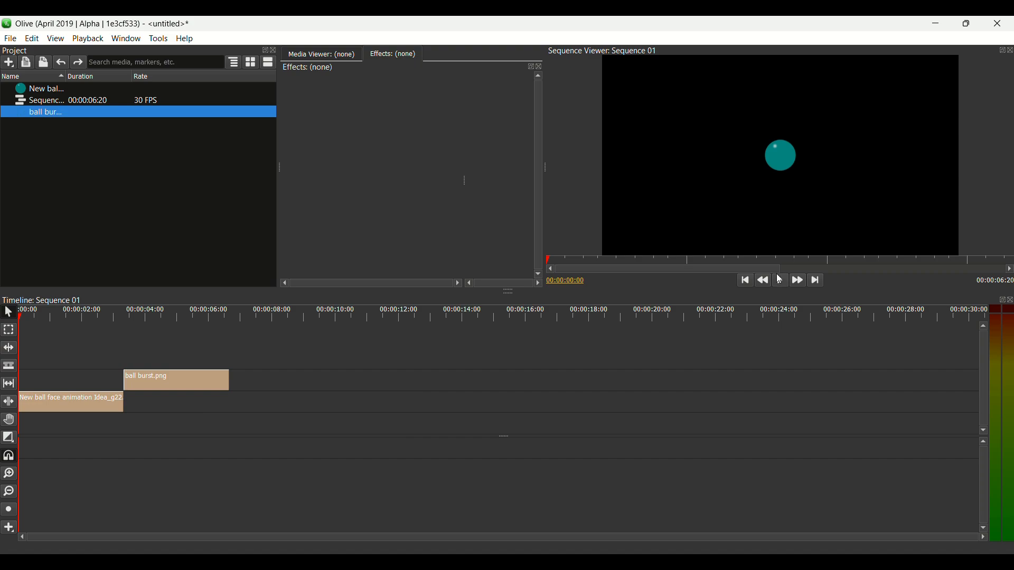
Place the ball clip's image at about position 183, 201 and enable Position keyframing at the sequence start
left_click(84, 403)
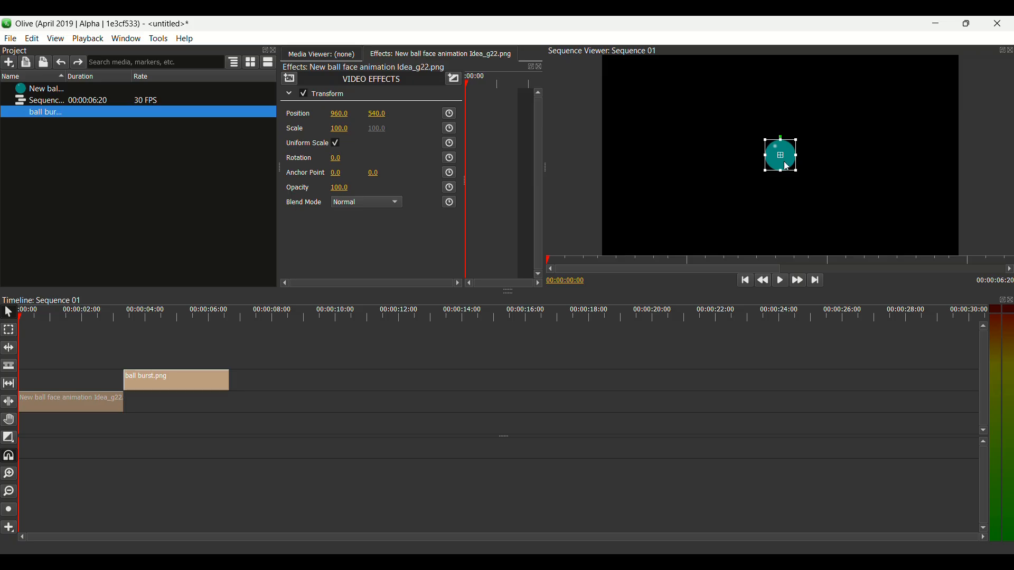
left_click_drag(787, 167, 643, 104)
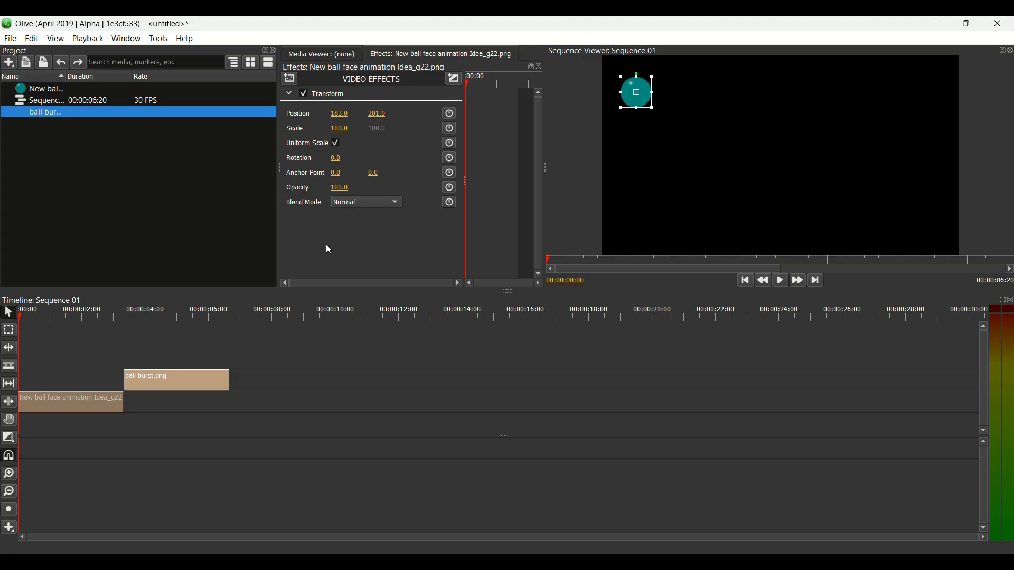
left_click(449, 114)
Keyframe the ball's position at about 1051, 891 at 00:00:01:27 and about 1340, 704 at 00:00:03:00
left_click(79, 316)
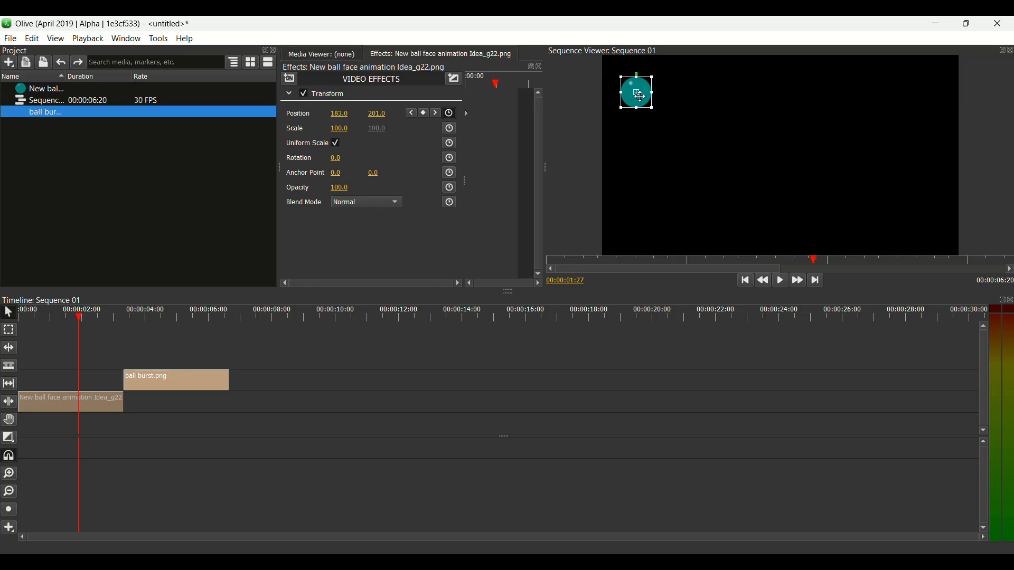
left_click_drag(641, 95, 806, 231)
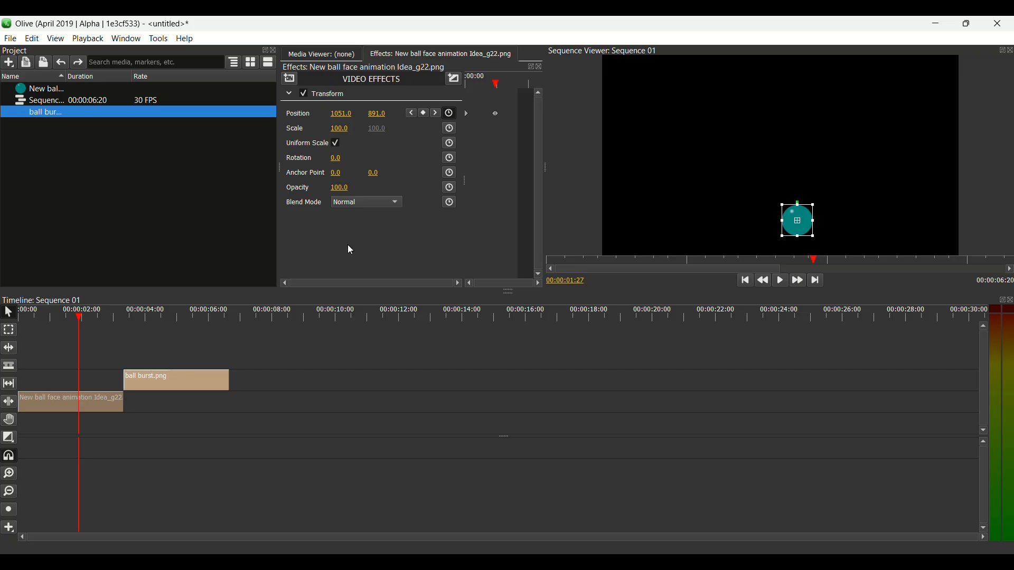
left_click(116, 317)
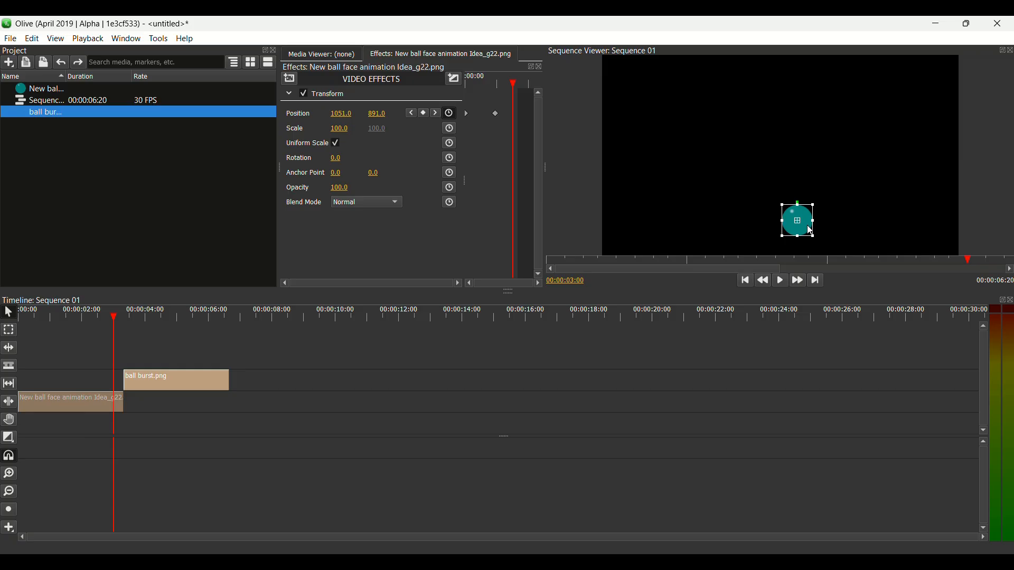
left_click_drag(809, 231, 859, 193)
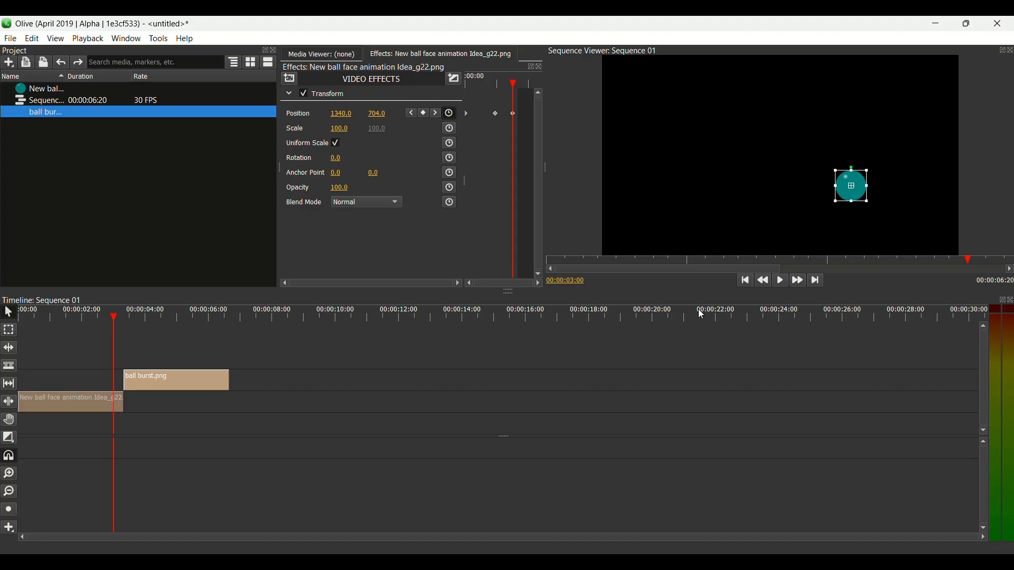
Play the sequence from the start and check the ball's position at its last keyframe
left_click(747, 280)
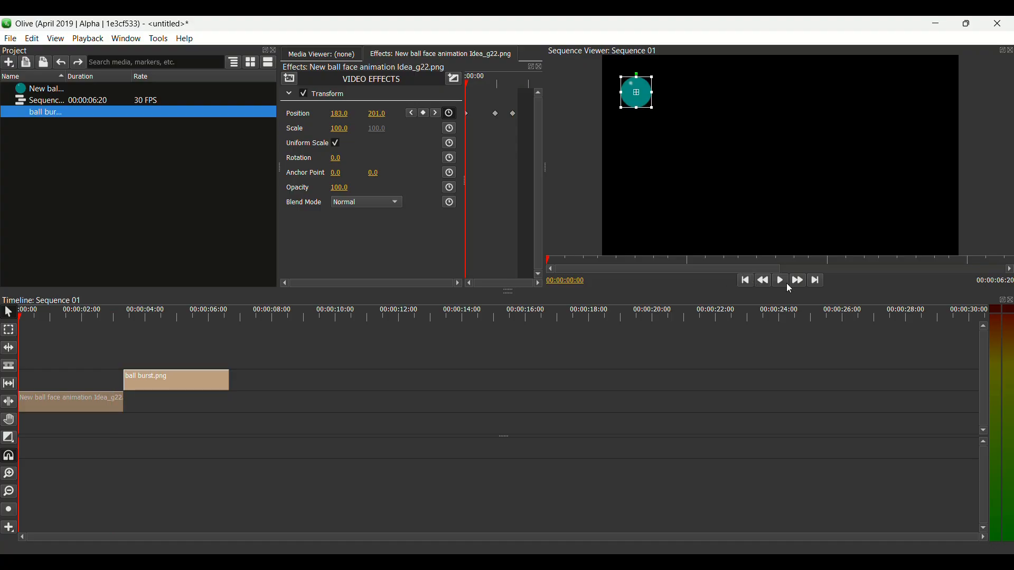
left_click(780, 281)
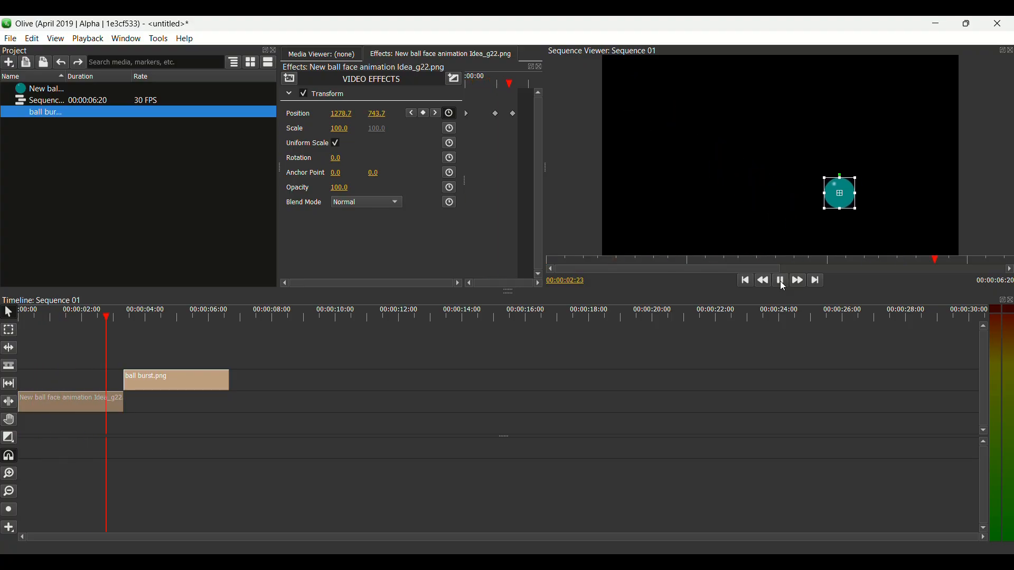
left_click(782, 283)
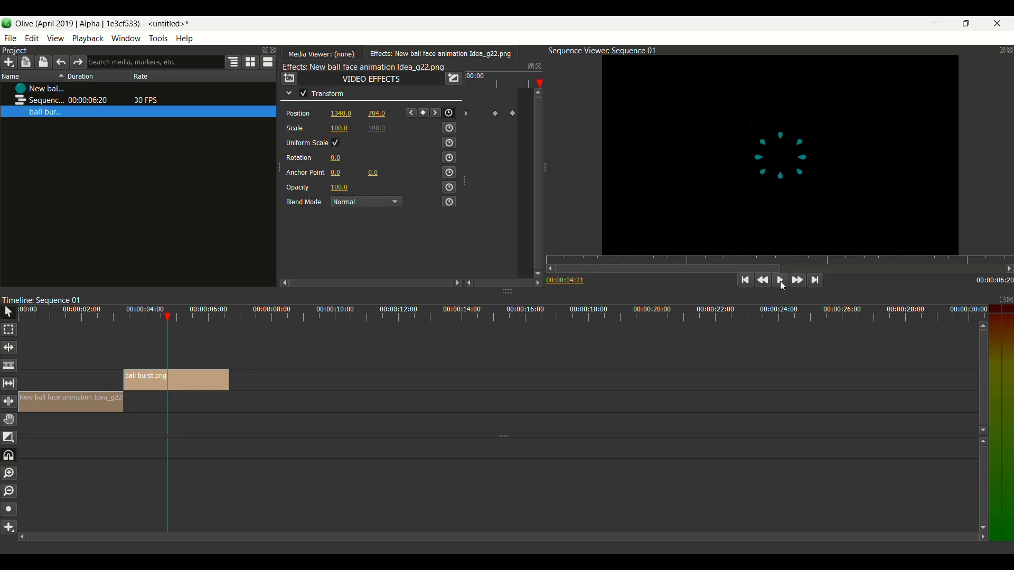
left_click(111, 320)
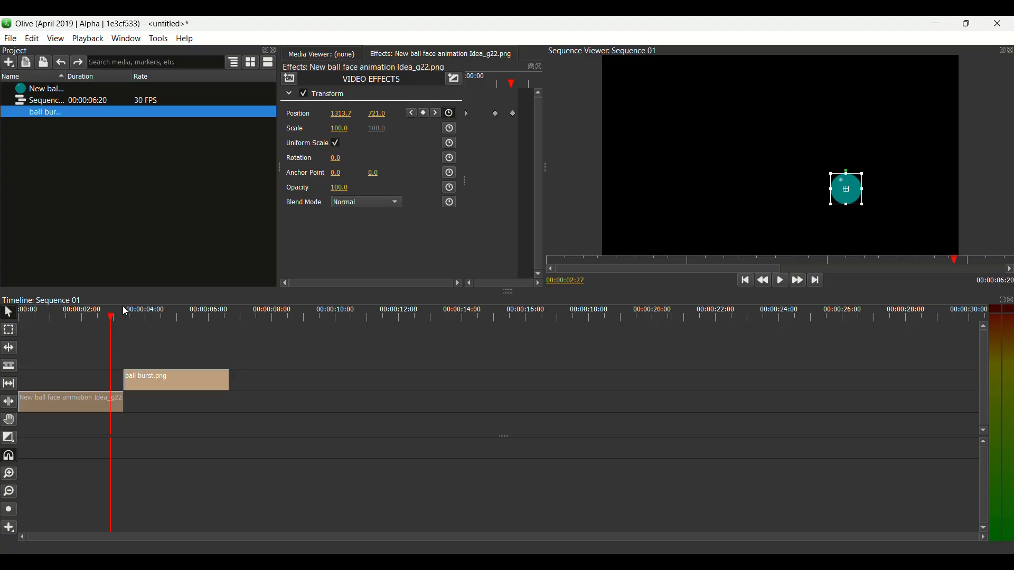
left_click(435, 113)
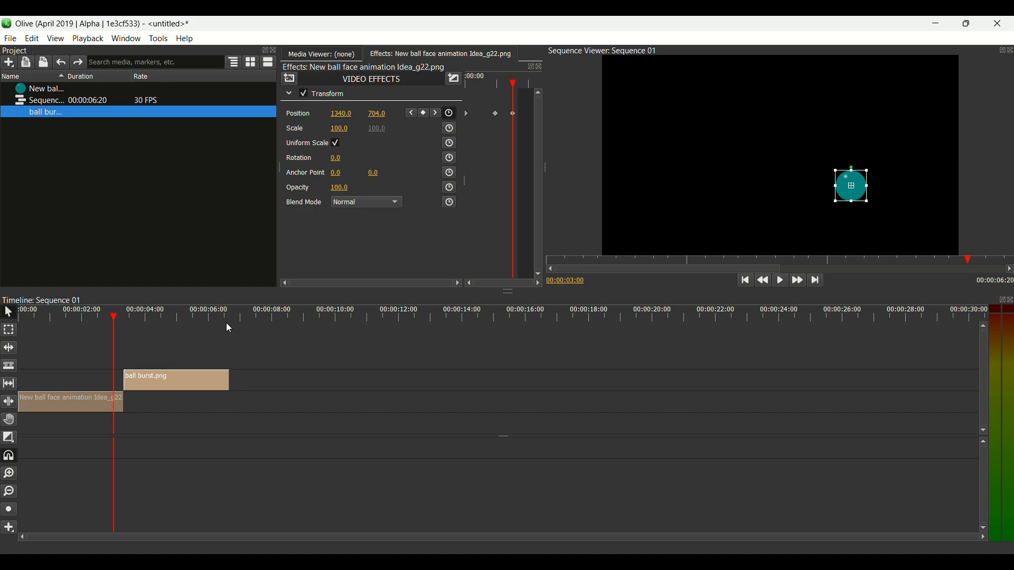
Set the ball burst.png clip's position to 1340, 704 to match the ball's final location
left_click(176, 377)
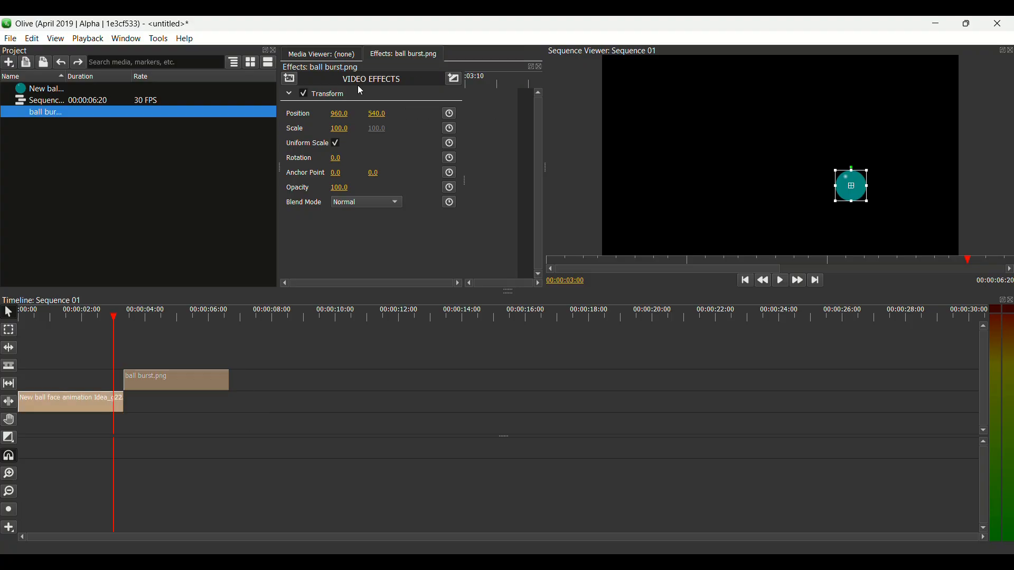
left_click(339, 114)
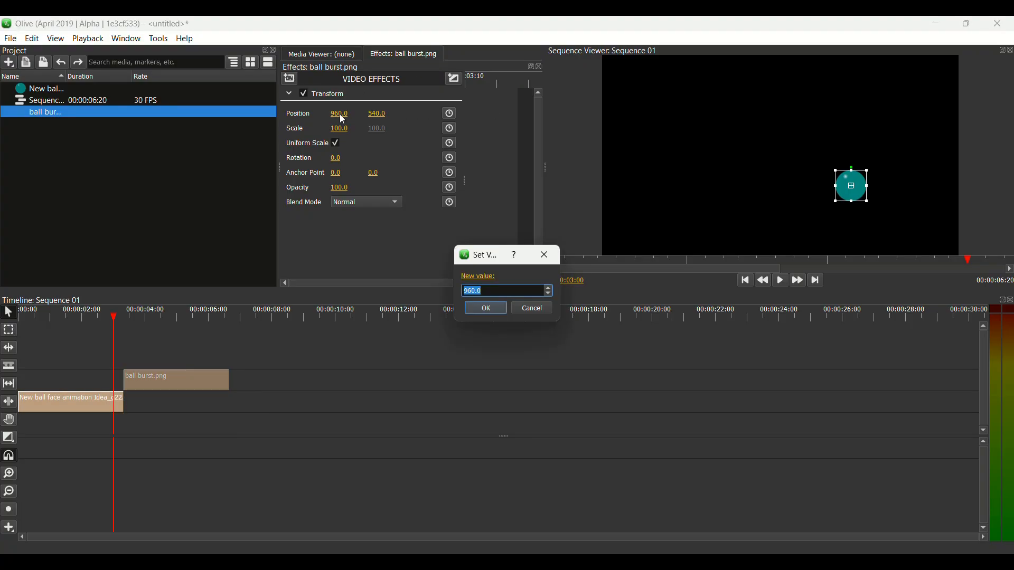
type("1340")
key("Return")
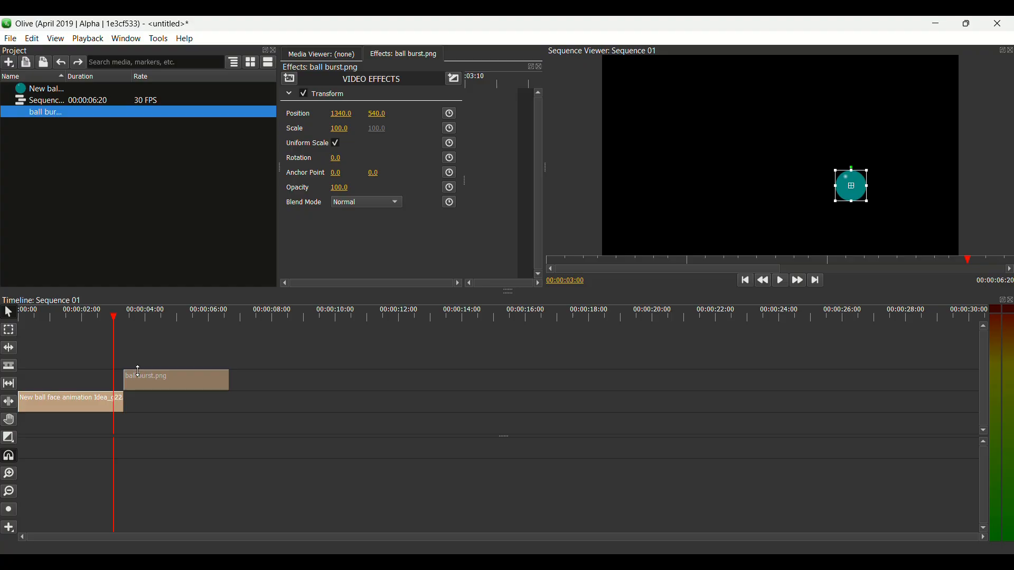
left_click(99, 402)
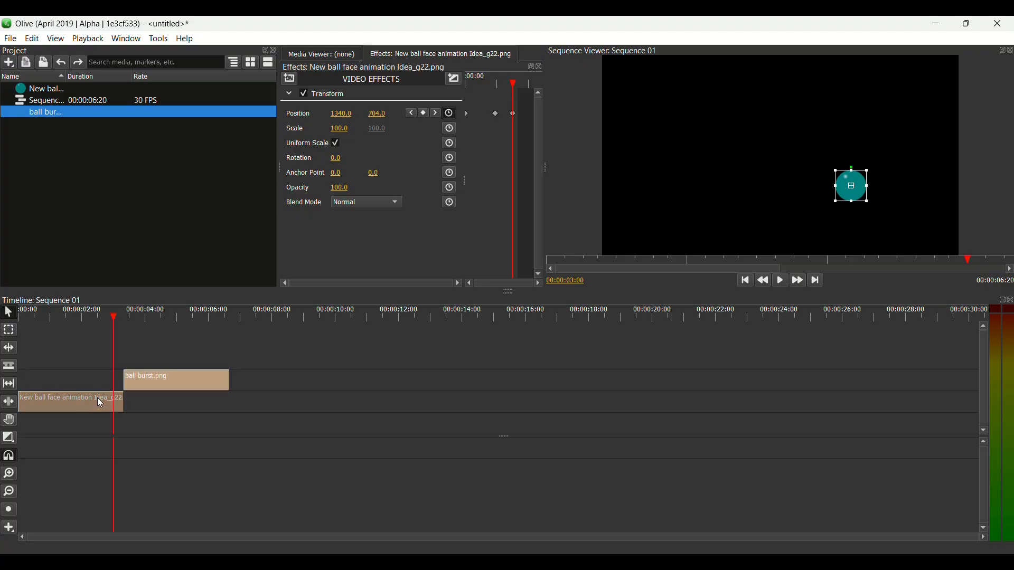
left_click(147, 381)
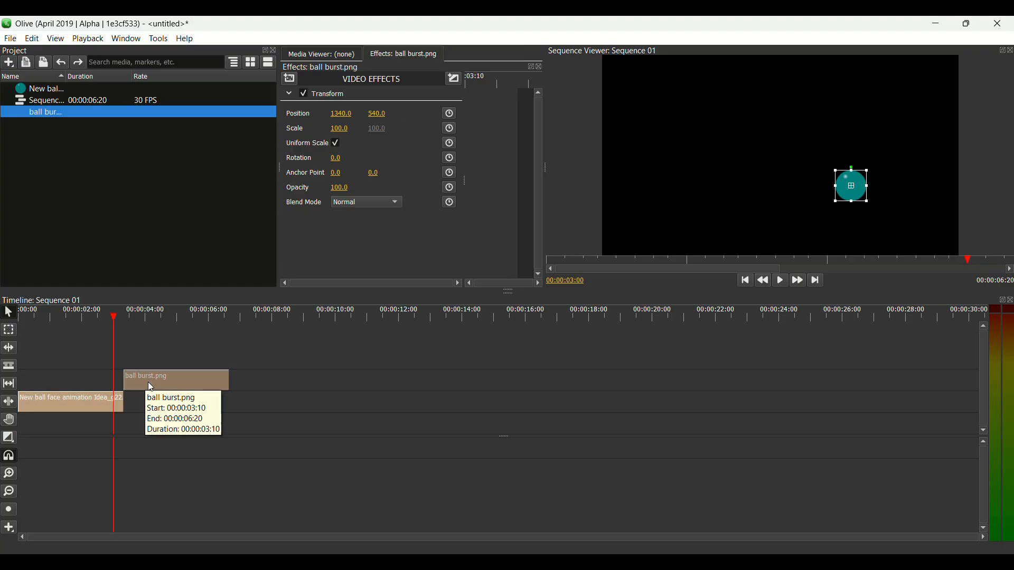
left_click(376, 114)
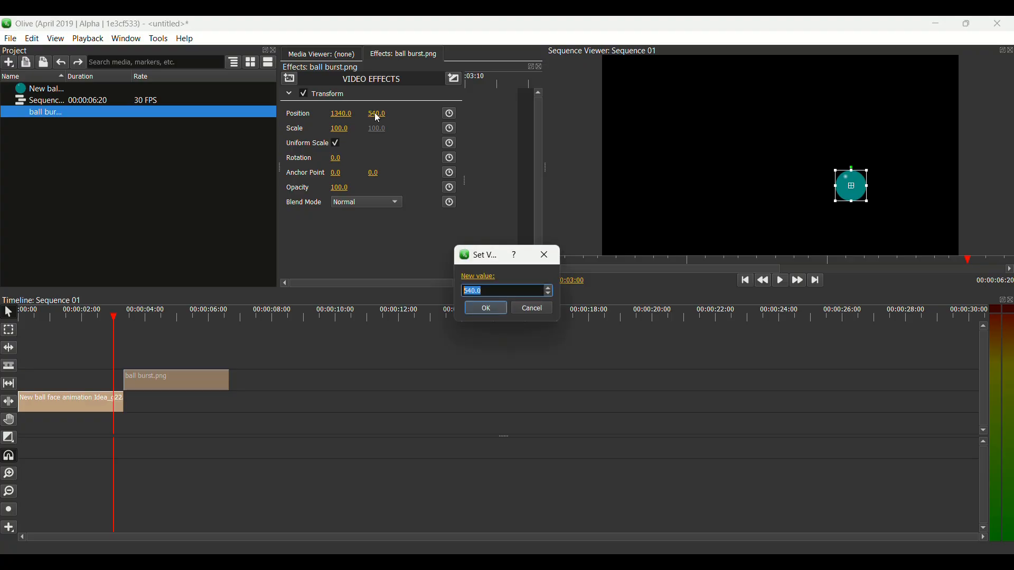
type("704")
key("Return")
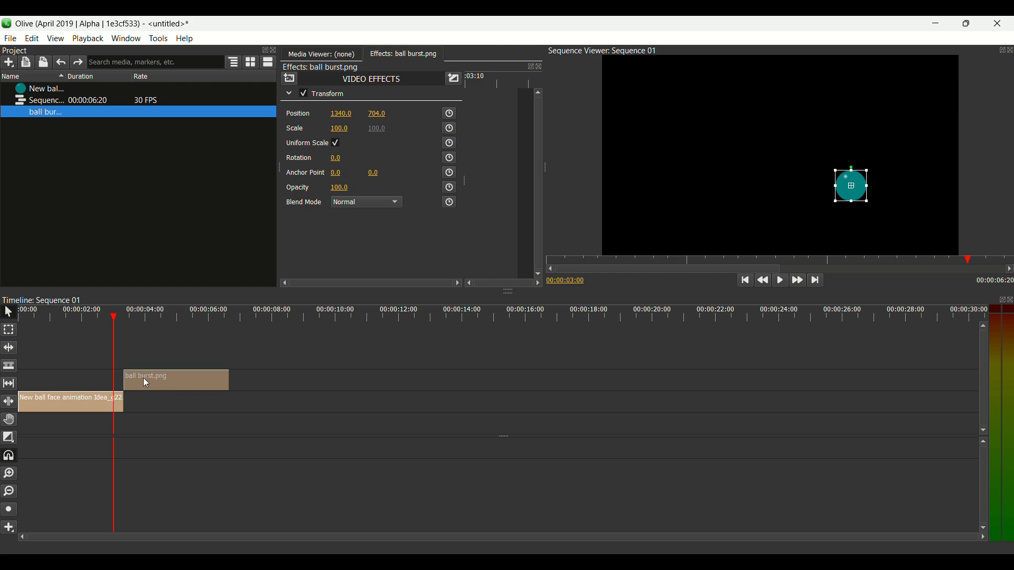
Enable Scale keyframing for ball burst.png at its first frame, 00:00:03:10, and set the scale to 65
left_click(131, 316)
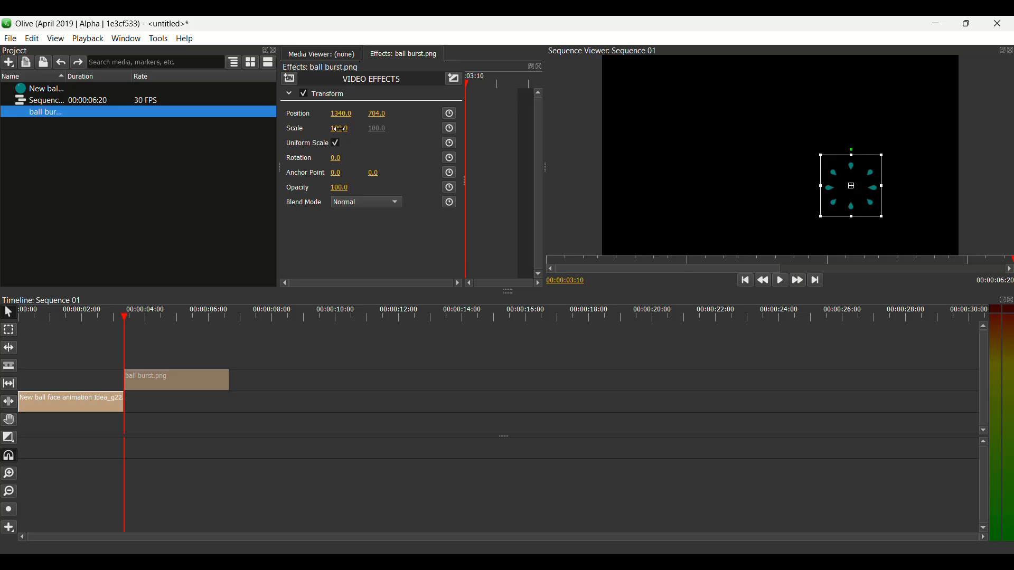
left_click(450, 128)
left_click(338, 128)
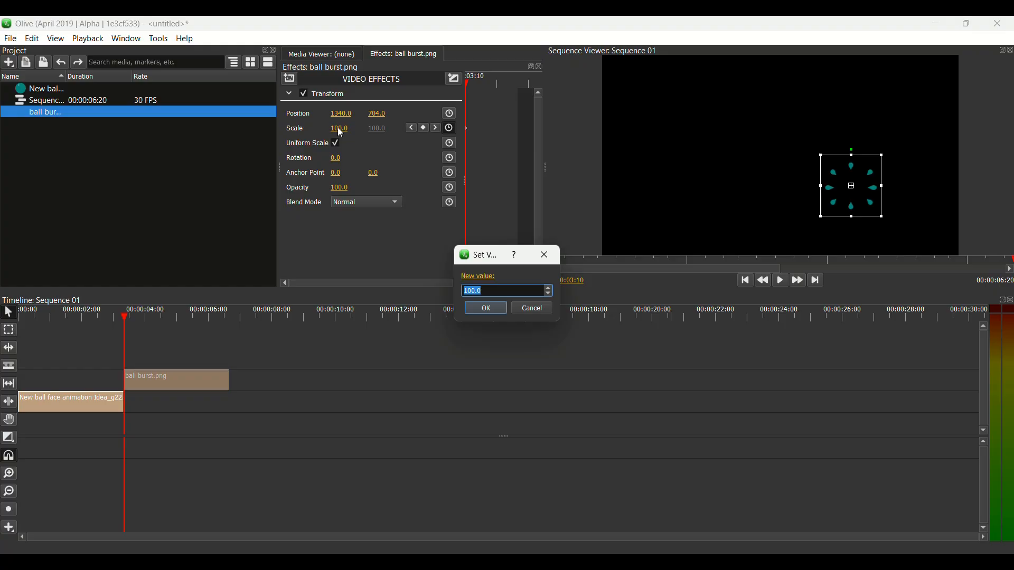
type("65")
key("Return")
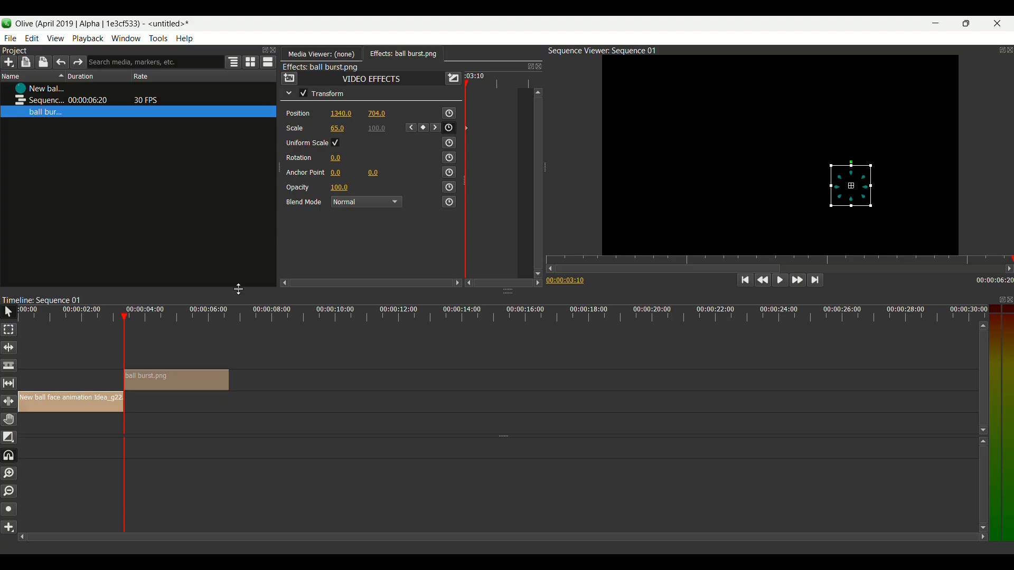
Keyframe the ball burst.png clip's scale at 100 at 00:00:04:29
left_click(176, 320)
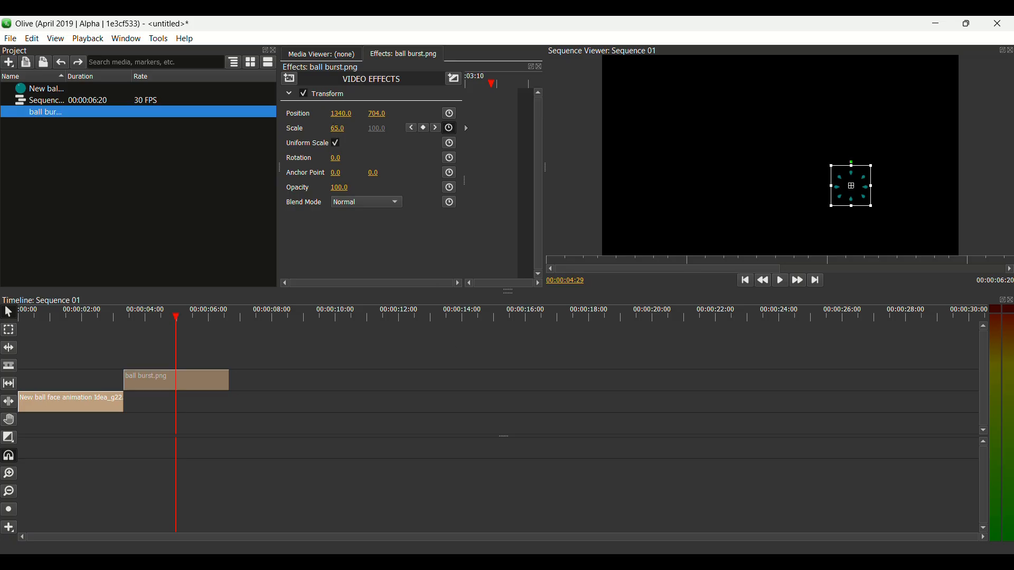
left_click(338, 130)
type("100")
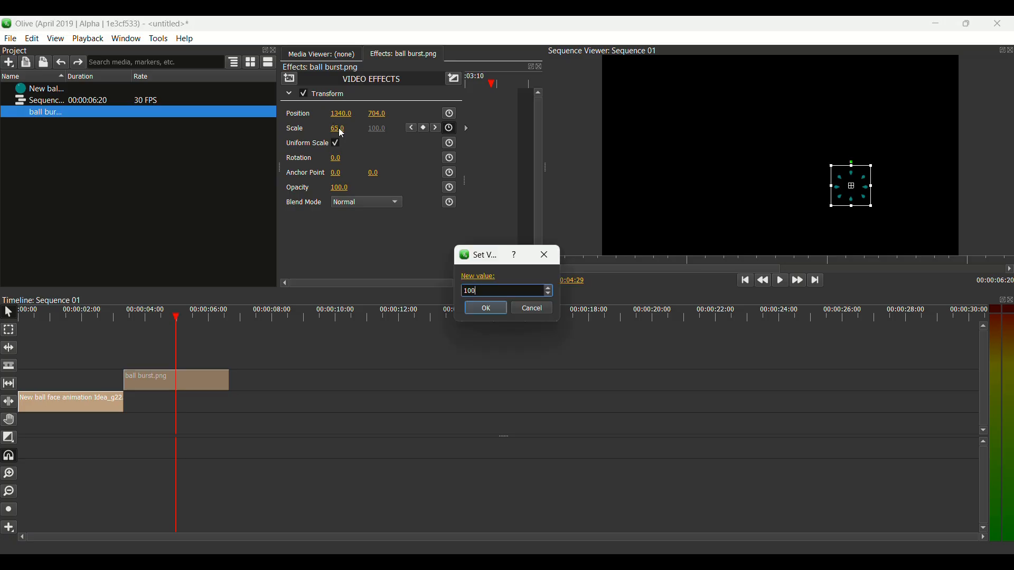
key("Return")
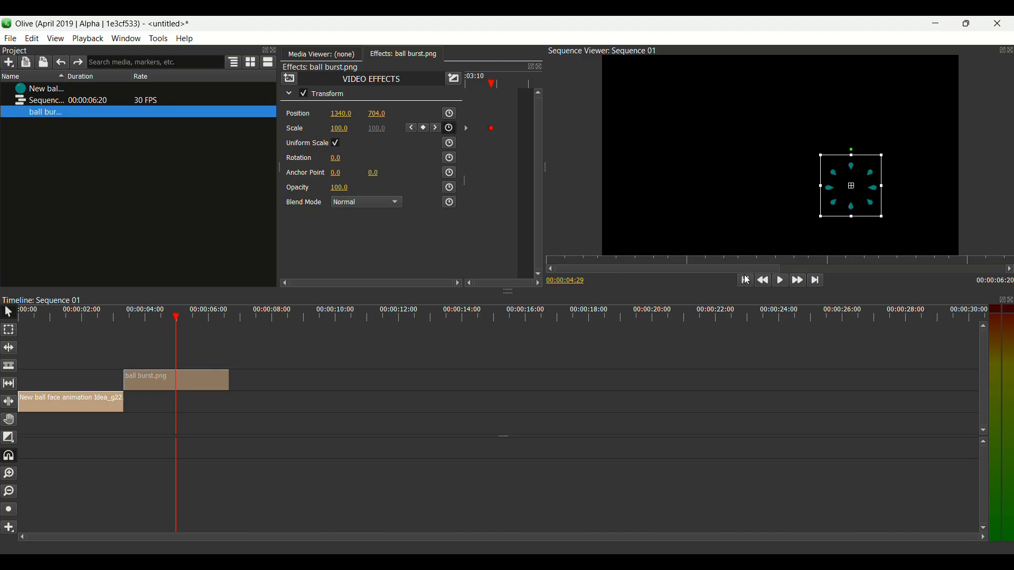
Play the sequence from the start to review the ball's movement and burst, and then select the ball burst.png clip
left_click(699, 356)
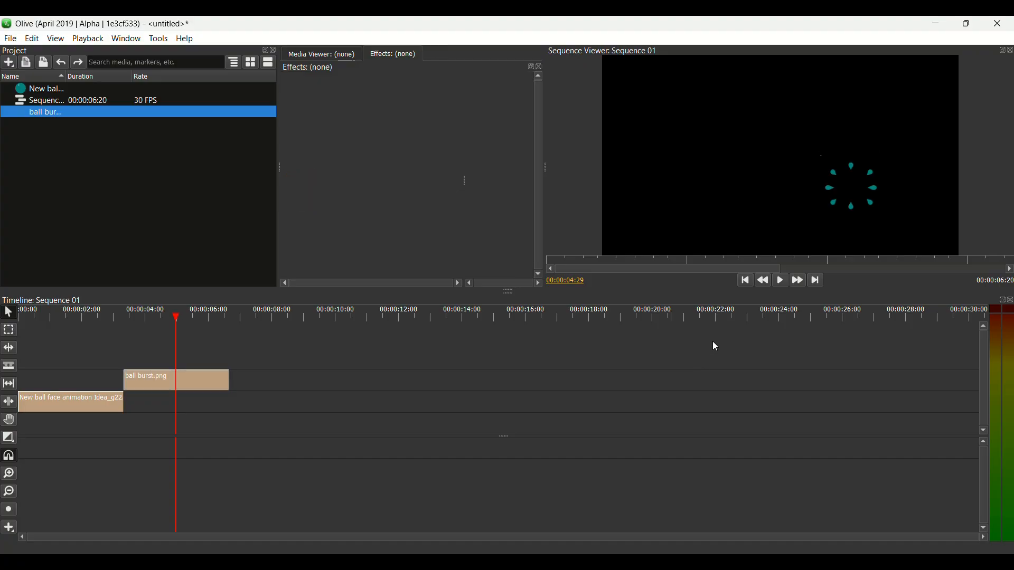
left_click(745, 283)
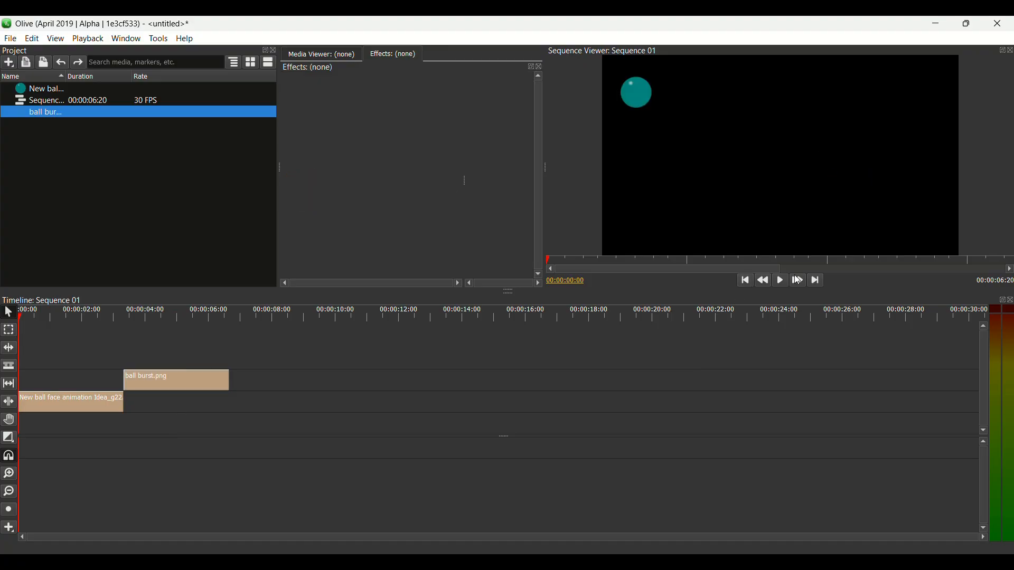
left_click(783, 282)
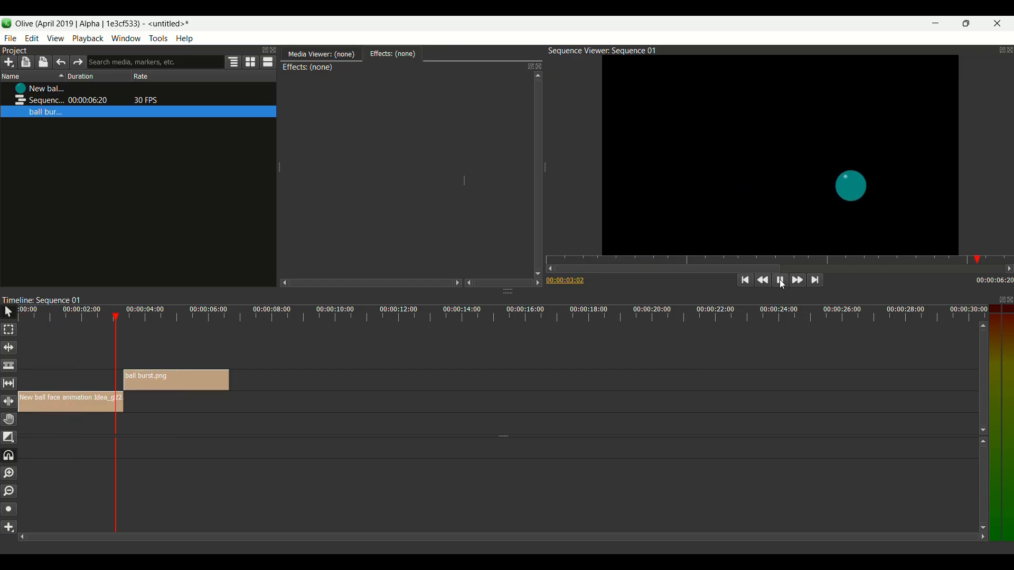
left_click(782, 283)
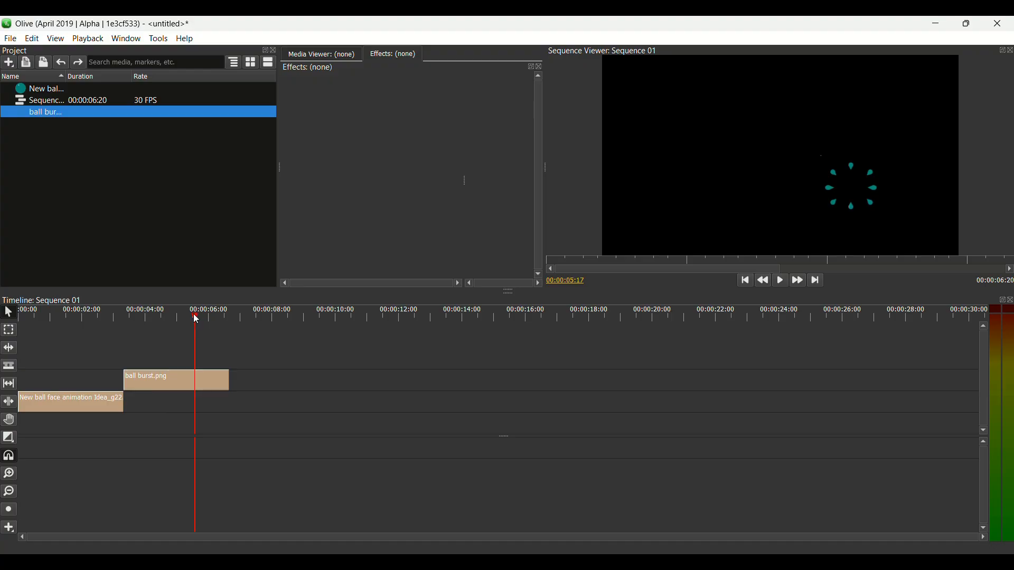
left_click(160, 379)
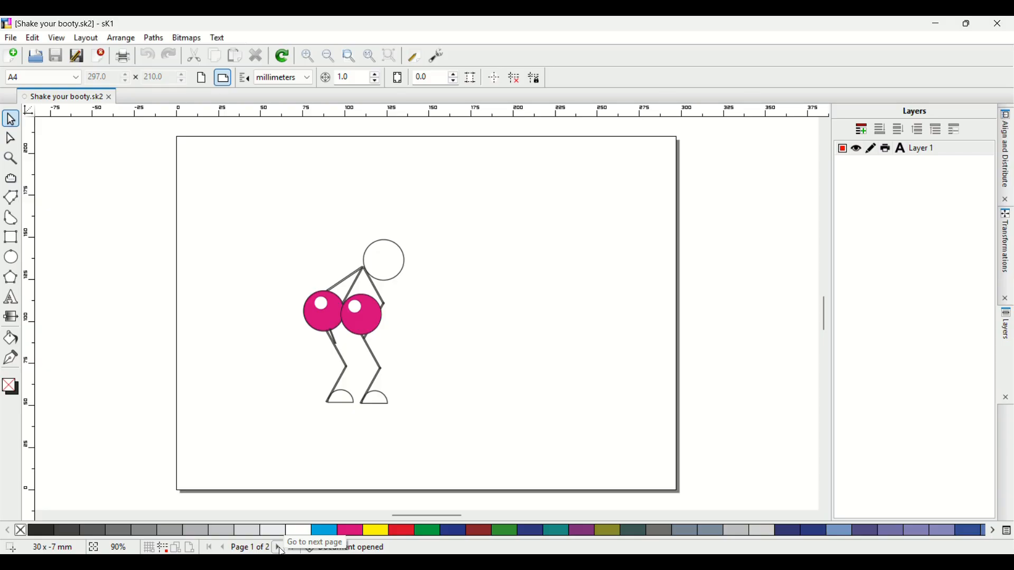
In sK1, flip between pages 1 and 2 of Shake your booty.sk2 to compare the dancing figure's two poses
left_click(280, 549)
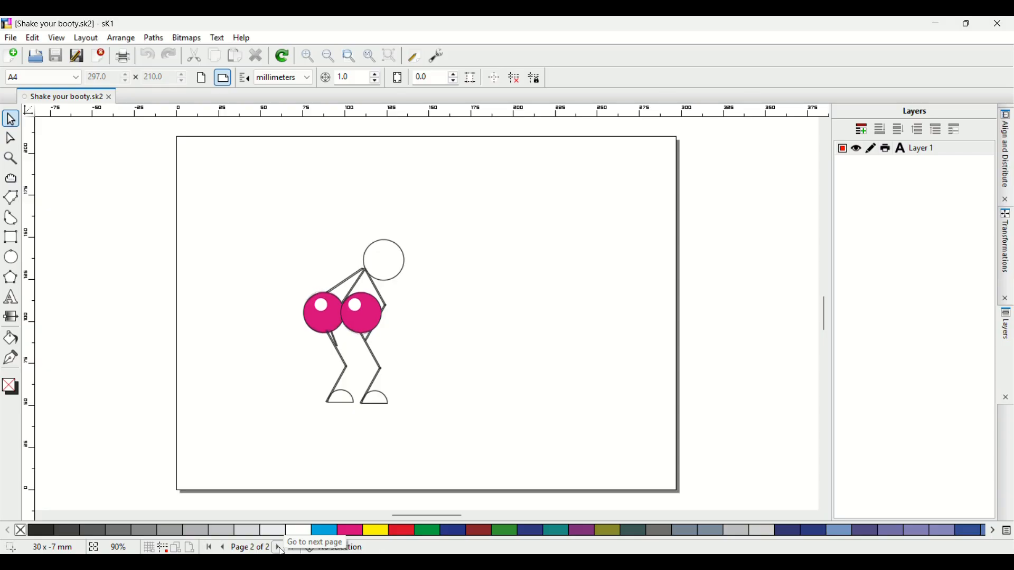
left_click(233, 551)
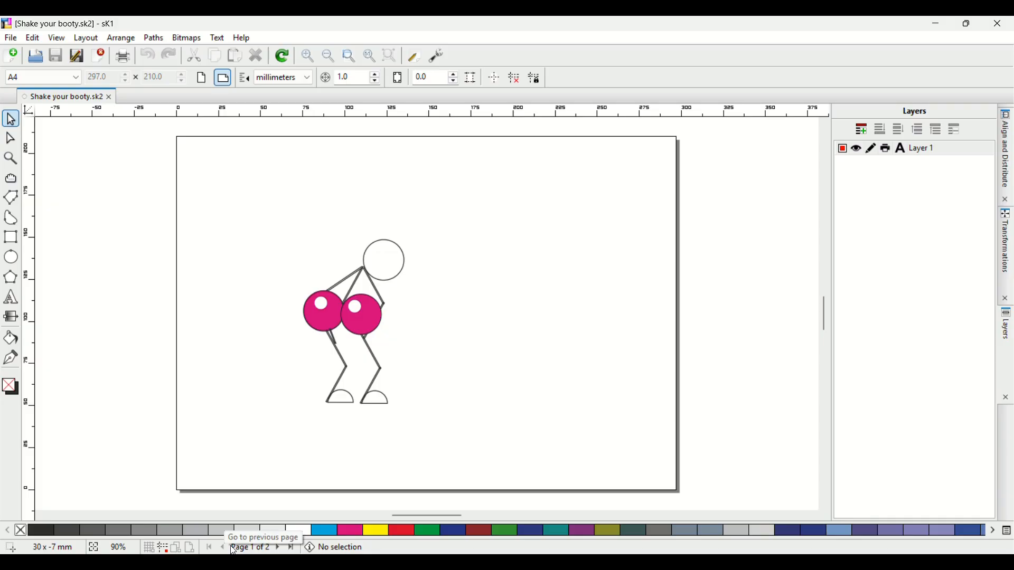
left_click(279, 551)
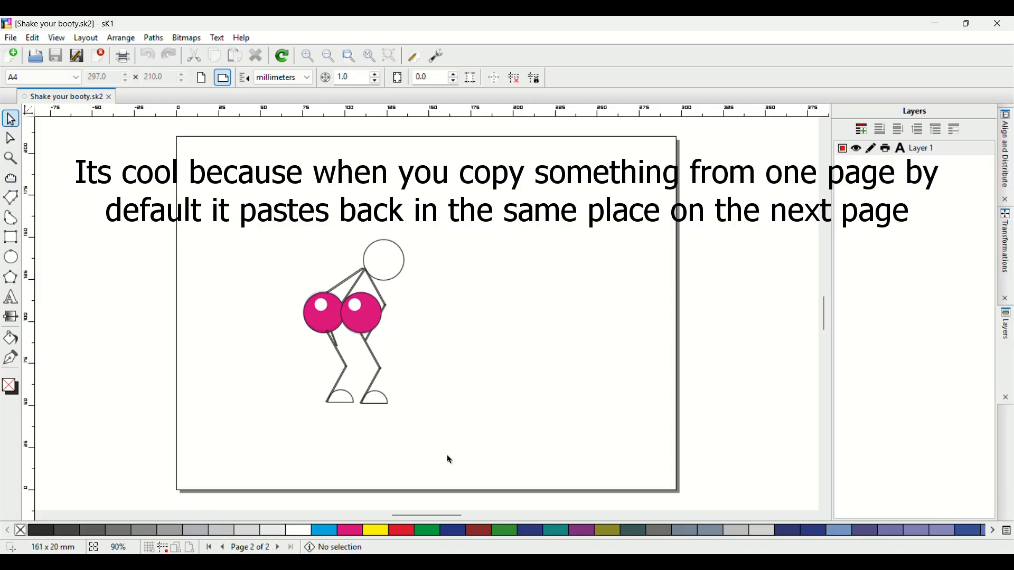